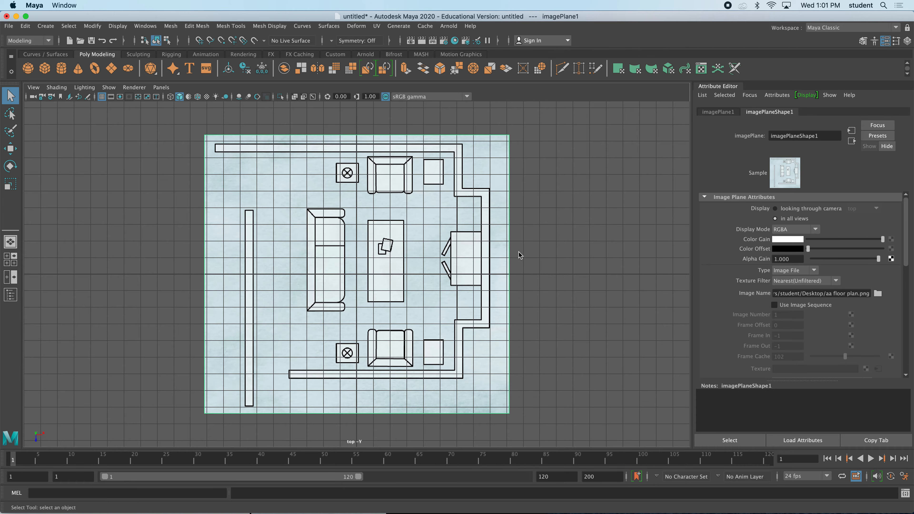
# Step: Inspect the floor plan image plane in the top and perspective views
pyautogui.press('space')
pyautogui.press('space')
pyautogui.keyDown('alt'); pyautogui.moveTo(475, 273); pyautogui.dragTo(482, 292); pyautogui.keyUp('alt')
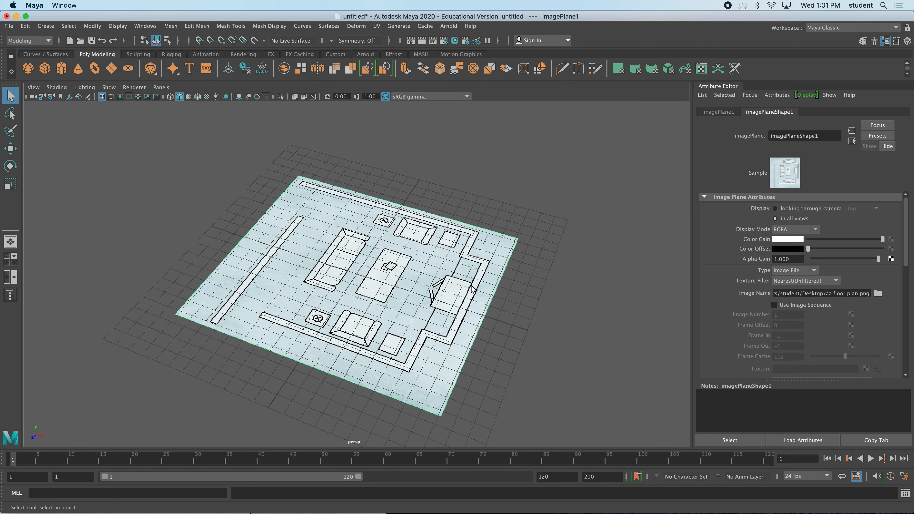
pyautogui.press('space')
pyautogui.press('space')
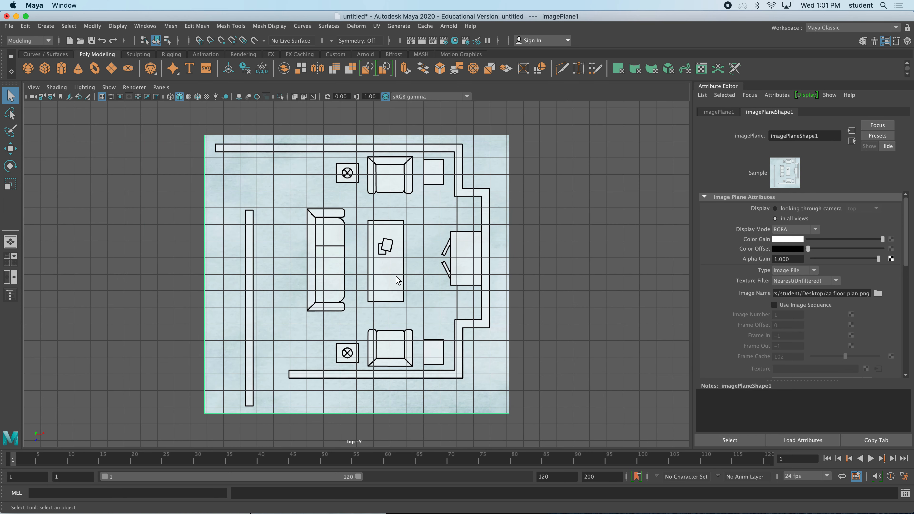
pyautogui.press('space')
pyautogui.press('space')
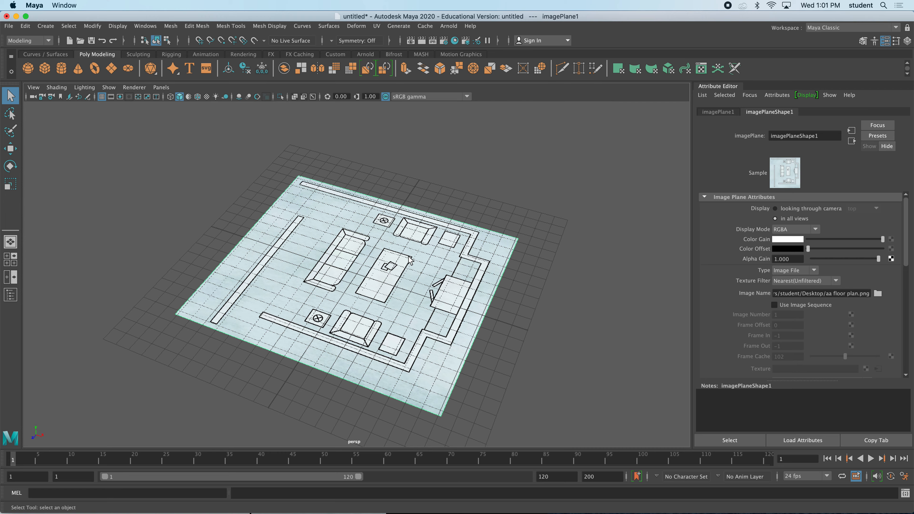
# Step: Scale up the floor plan image plane uniformly about its centre, check its size against the grid, and deselect it
pyautogui.click(10, 184)
pyautogui.moveTo(356, 274); pyautogui.dragTo(391, 285)
pyautogui.press('space')
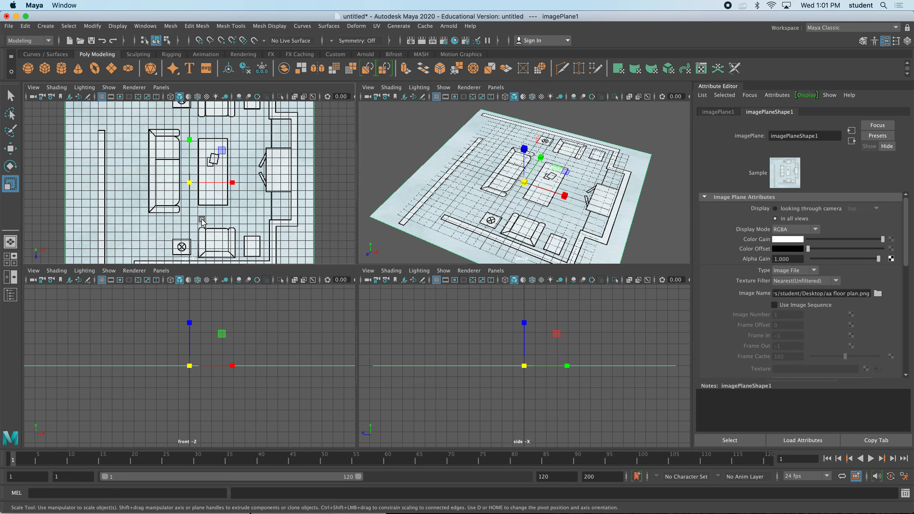
pyautogui.press('space')
pyautogui.scroll(-5, 232, 237)
pyautogui.keyDown('alt'); pyautogui.moveTo(376, 323); pyautogui.dragTo(339, 313, button='middle'); pyautogui.keyUp('alt')
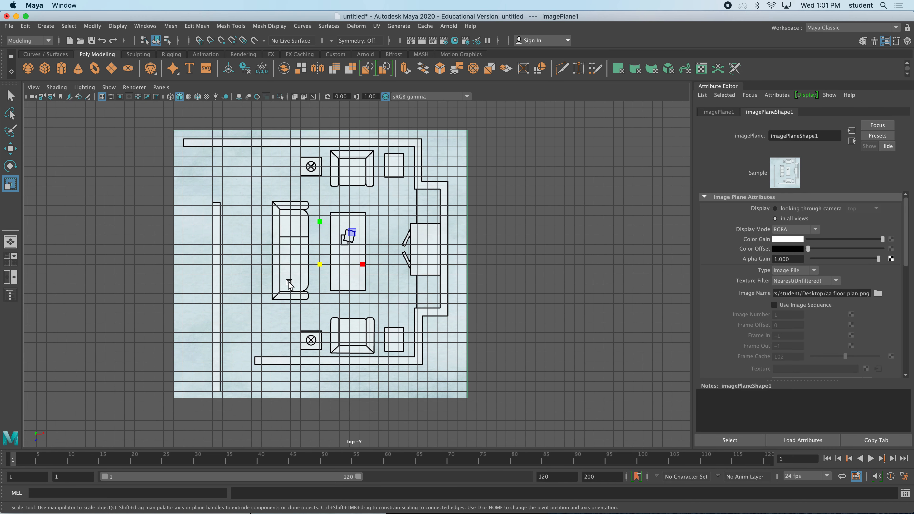
pyautogui.click(10, 95)
pyautogui.click(508, 245)
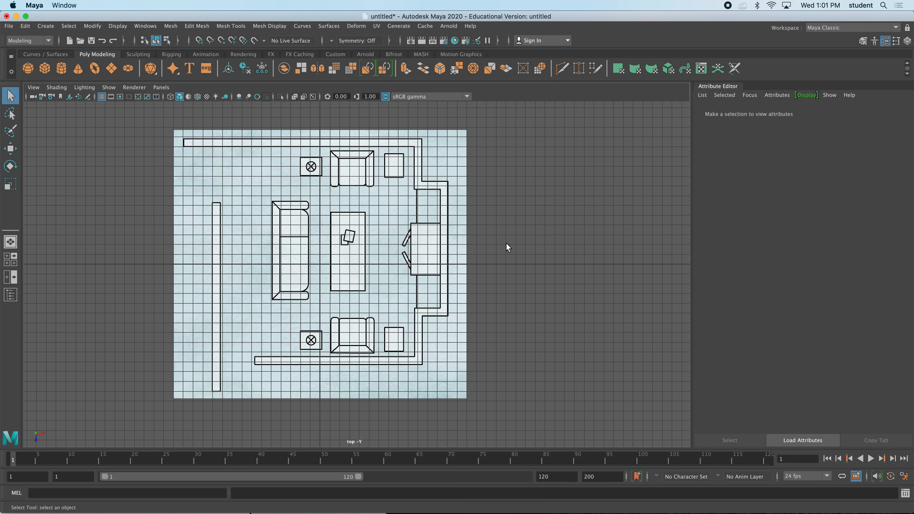
pyautogui.click(392, 235)
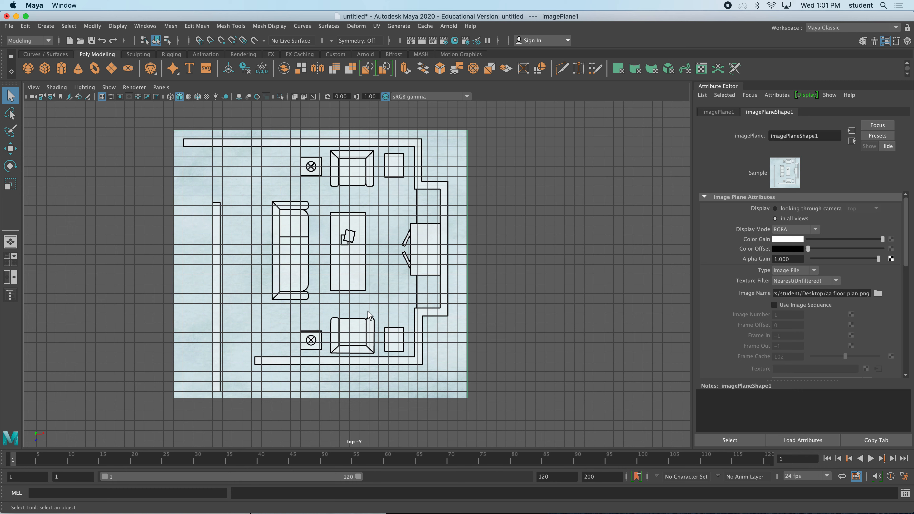
pyautogui.click(255, 42)
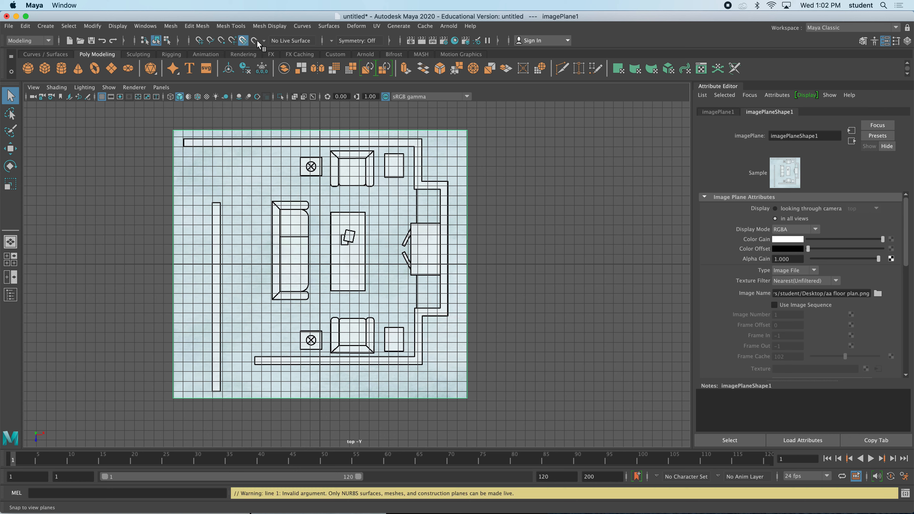
pyautogui.click(472, 182)
pyautogui.click(431, 188)
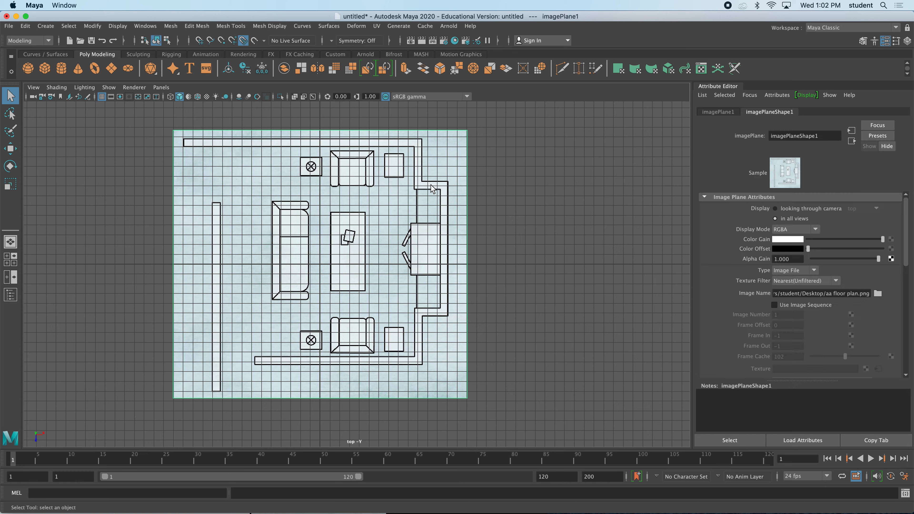
pyautogui.click(243, 40)
# Step: Draw a polygon plane over the floor plan, from the upper-left wall corner to the outer extents of the right and lower walls
pyautogui.click(44, 68)
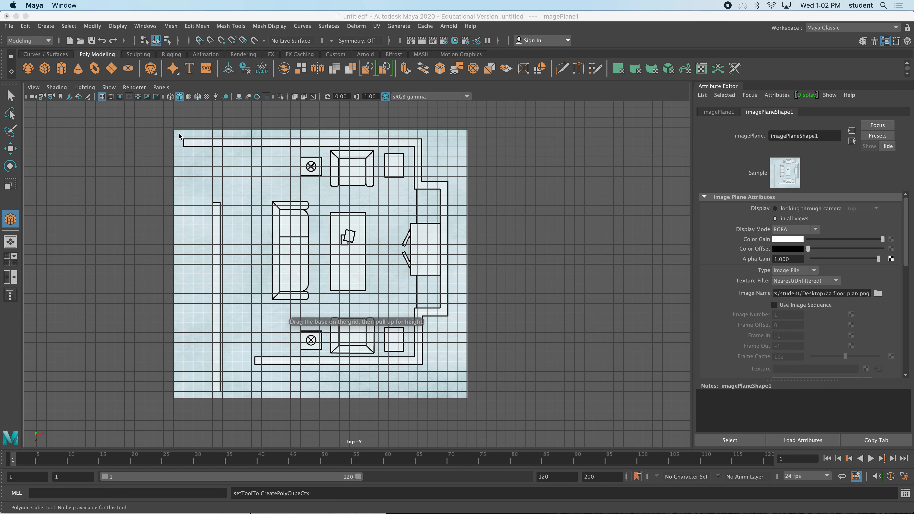
pyautogui.click(111, 68)
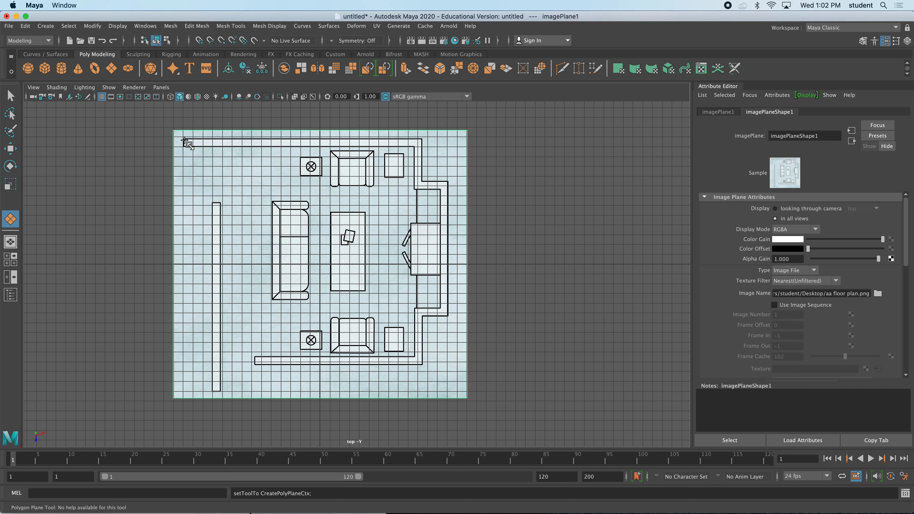
pyautogui.moveTo(184, 140); pyautogui.dragTo(447, 365)
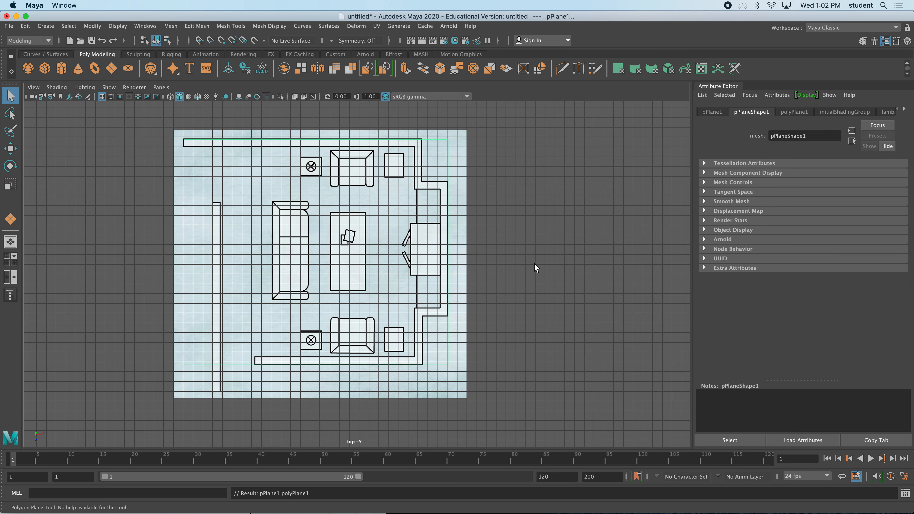
# Step: Move the polygon plane up so it sits slightly above the floor plan image
pyautogui.press('space')
pyautogui.press('space')
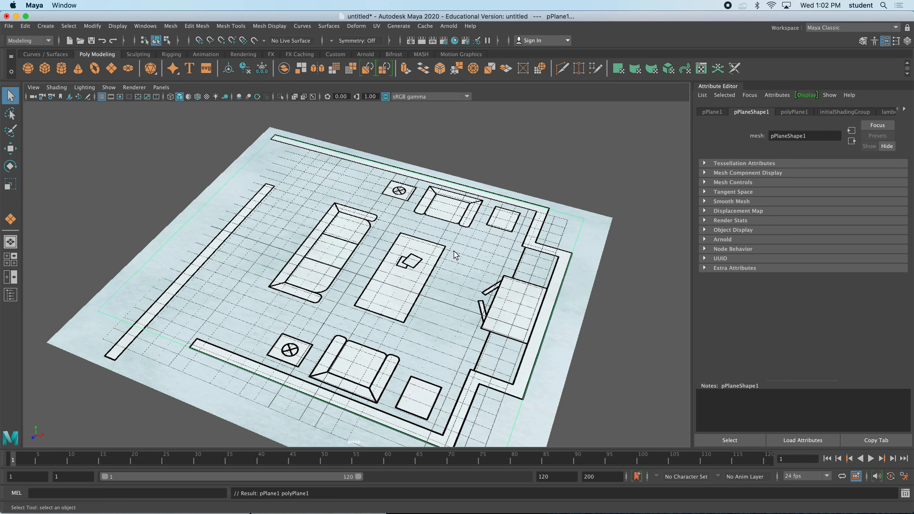
pyautogui.click(12, 147)
pyautogui.moveTo(360, 255); pyautogui.dragTo(359, 230)
# Step: Show the top view in wireframe and scale the plane to about 1.011 along Z to match the outer wall lines
pyautogui.press('space')
pyautogui.press('space')
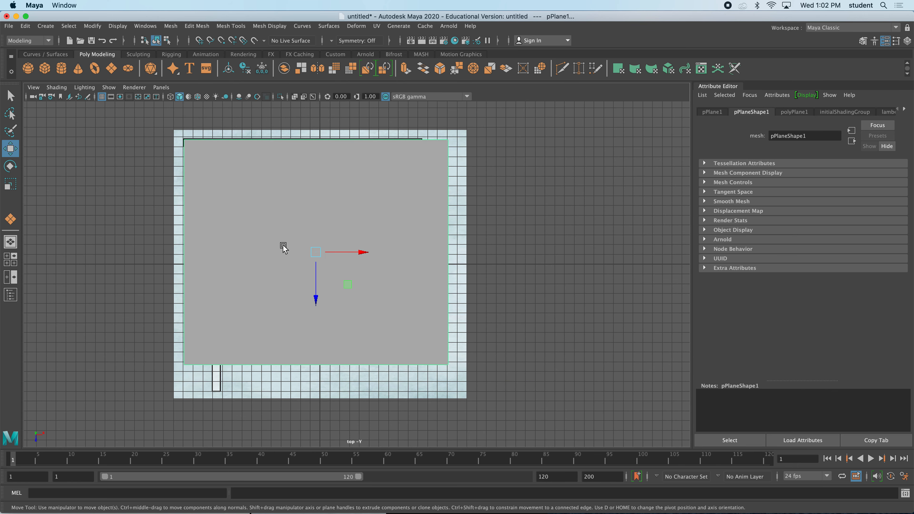
pyautogui.scroll(1, 283, 248)
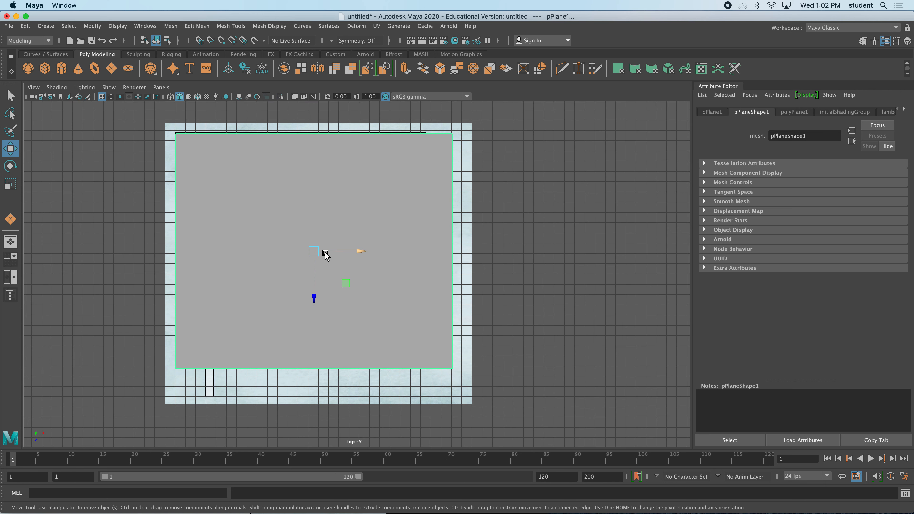
pyautogui.press('4')
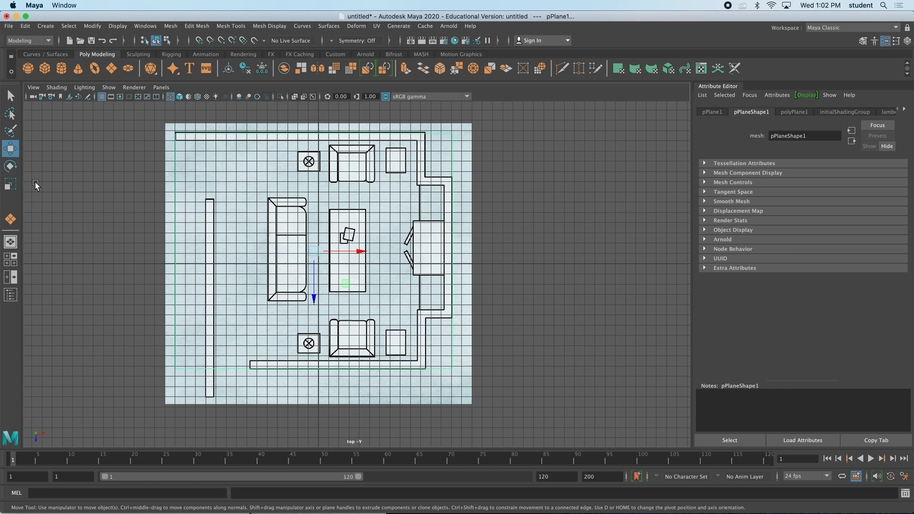
pyautogui.click(10, 184)
pyautogui.moveTo(315, 295); pyautogui.dragTo(315, 295)
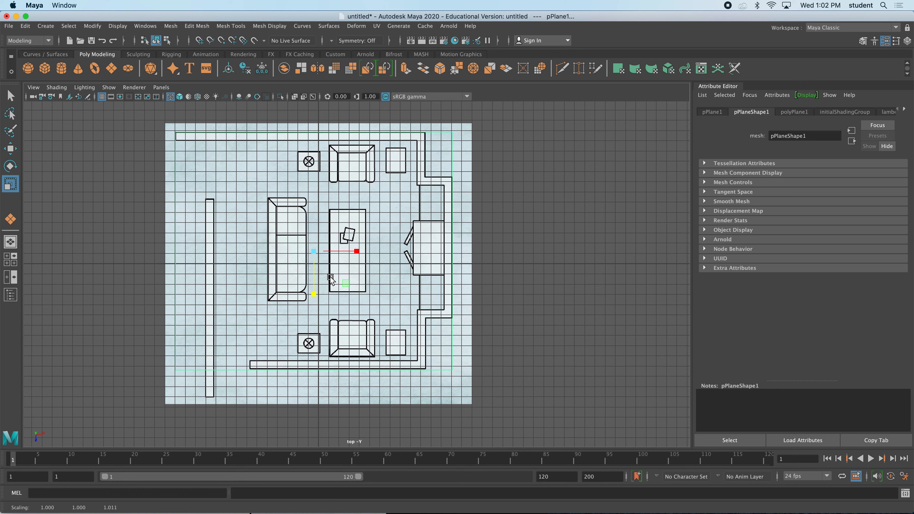
pyautogui.click(13, 100)
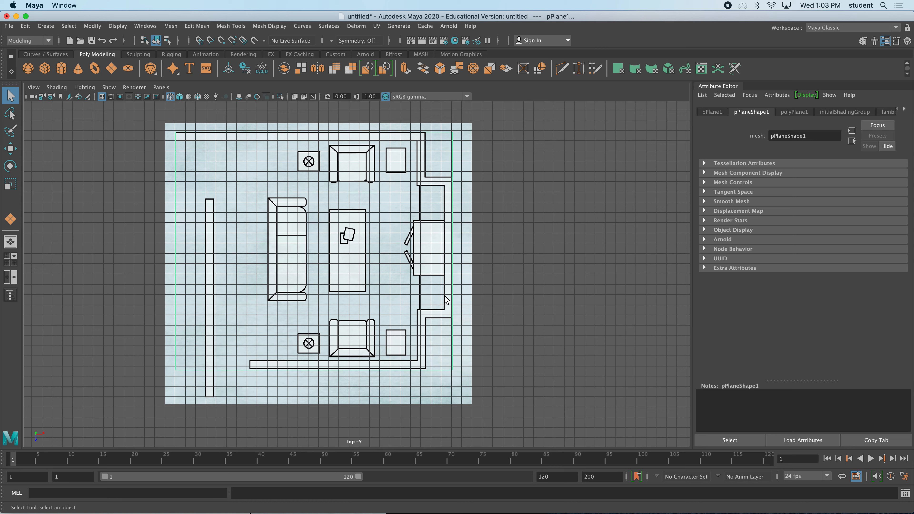
# Step: Insert a horizontal edge loop in the plane along the inner line of the upper wall
pyautogui.click(231, 26)
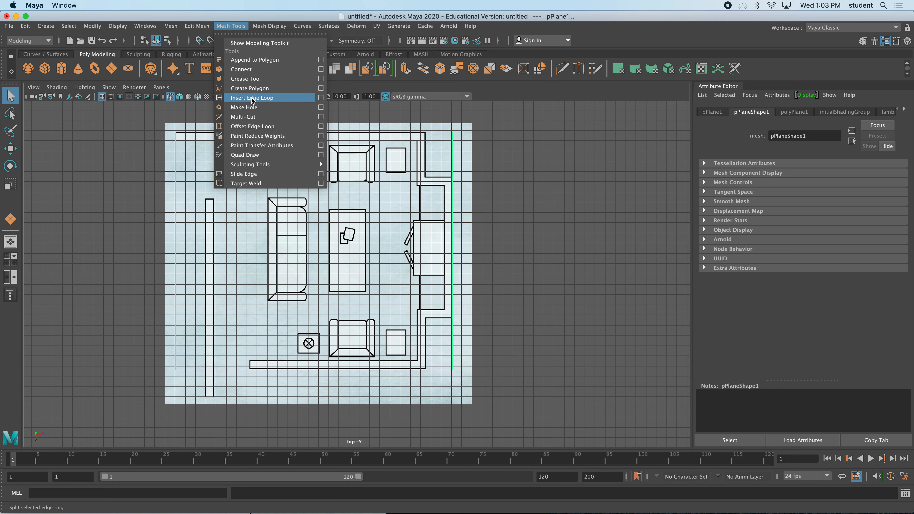
pyautogui.click(261, 101)
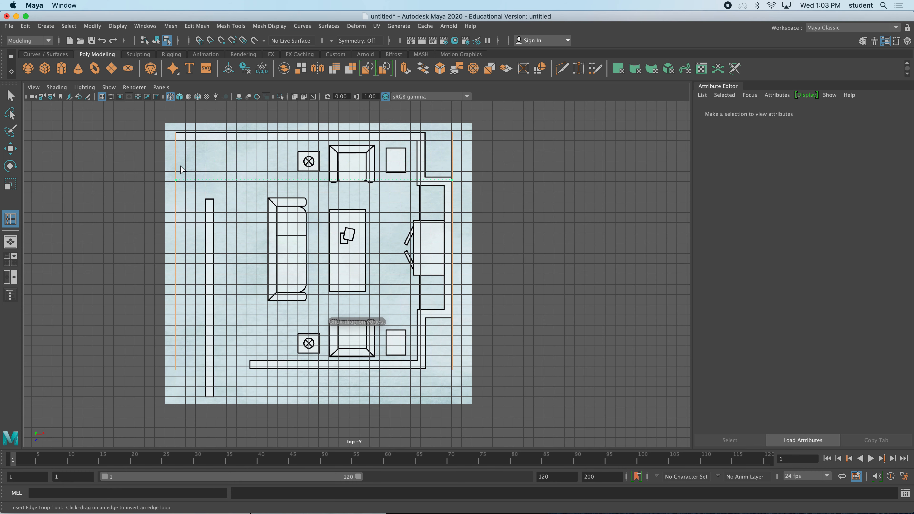
pyautogui.click(176, 143)
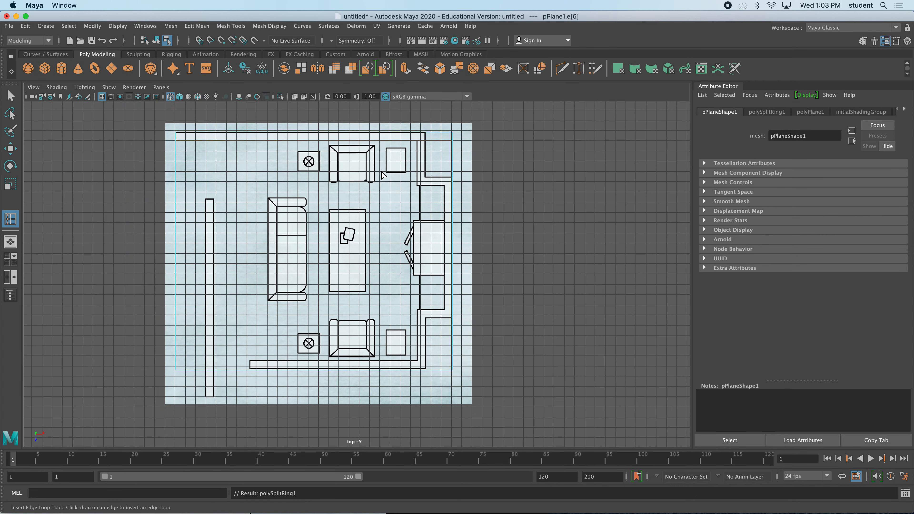
# Step: Check the new edge loop against the floor plan in the perspective view with wireframe display
pyautogui.press('space')
pyautogui.press('space')
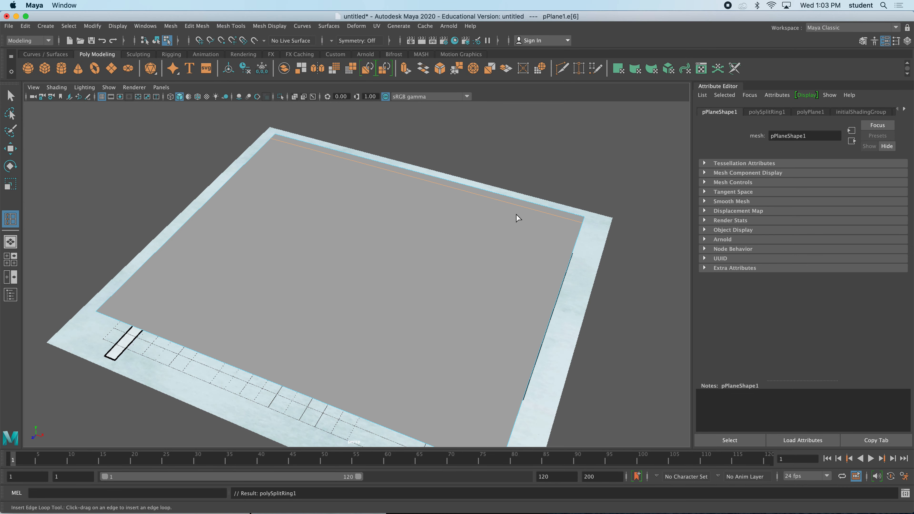
pyautogui.moveTo(517, 215)
pyautogui.keyDown('alt'); pyautogui.mouseDown()
pyautogui.moveTo(516, 239)
pyautogui.moveTo(526, 228)
pyautogui.mouseUp(); pyautogui.keyUp('alt')
pyautogui.press('4')
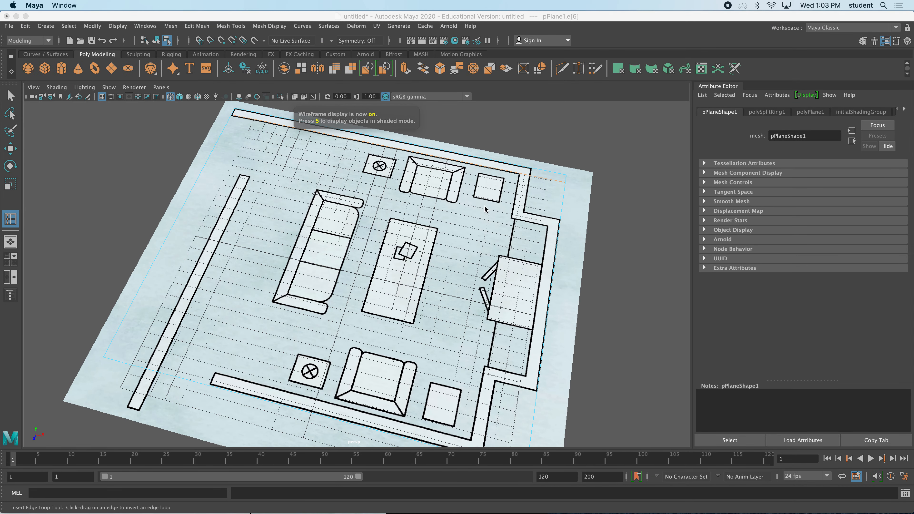
pyautogui.keyDown('alt'); pyautogui.moveTo(453, 169); pyautogui.dragTo(465, 183); pyautogui.keyUp('alt')
pyautogui.keyDown('alt'); pyautogui.moveTo(493, 159); pyautogui.dragTo(491, 211, button='middle'); pyautogui.keyUp('alt')
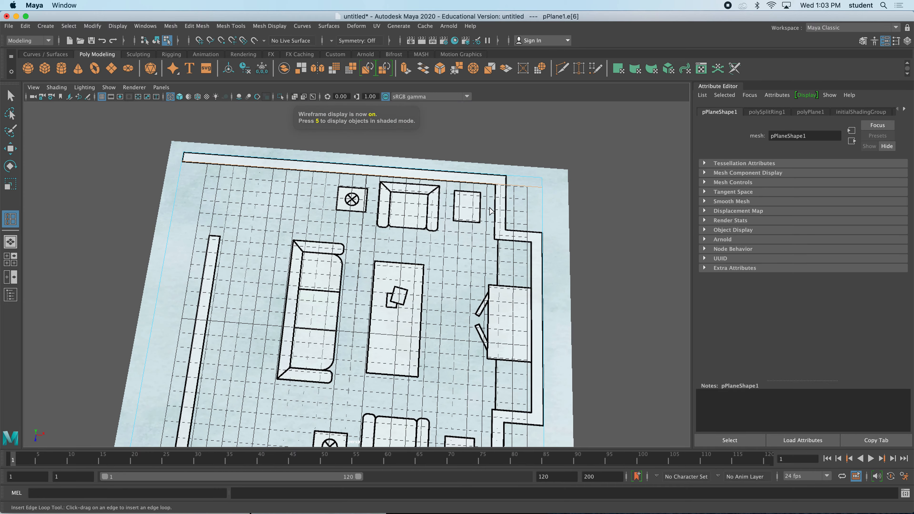
pyautogui.keyDown('alt'); pyautogui.moveTo(492, 212); pyautogui.dragTo(495, 179); pyautogui.keyUp('alt')
pyautogui.press('space')
pyautogui.press('space')
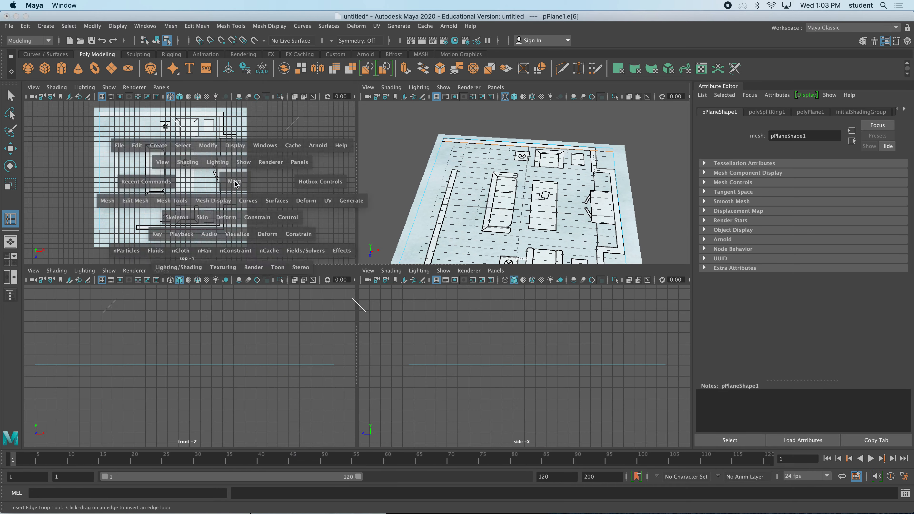
# Step: Insert two vertical edge loops along the inner and outer lines of the short wall at the plan's upper-right corner
pyautogui.scroll(4, 286, 178)
pyautogui.scroll(2, 321, 166)
pyautogui.keyDown('alt'); pyautogui.moveTo(316, 156); pyautogui.dragTo(303, 273, button='middle'); pyautogui.keyUp('alt')
pyautogui.keyDown('alt'); pyautogui.moveTo(361, 203); pyautogui.dragTo(314, 202, button='middle'); pyautogui.keyUp('alt')
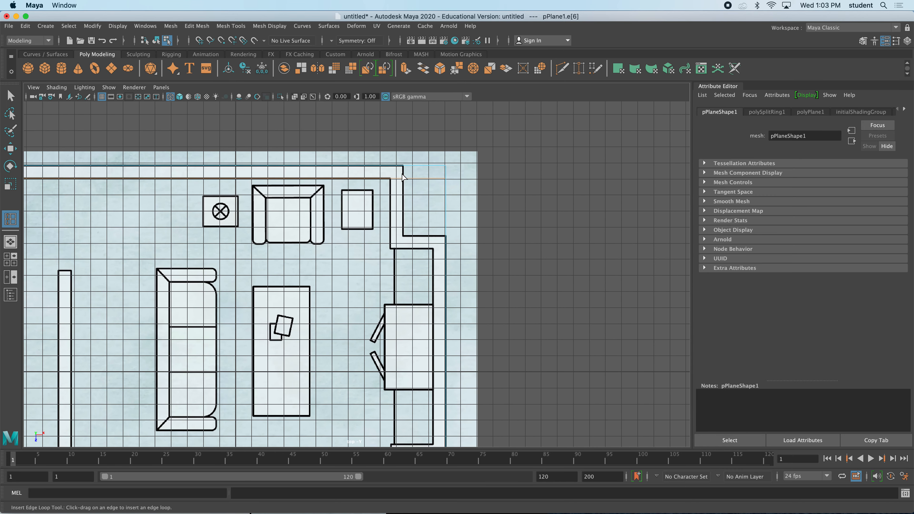
pyautogui.click(391, 168)
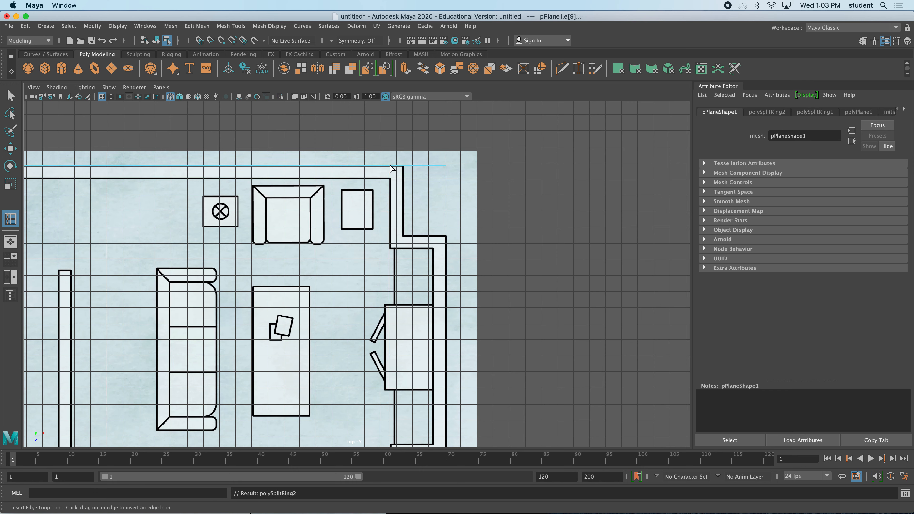
pyautogui.moveTo(404, 164); pyautogui.dragTo(398, 165)
pyautogui.click(404, 166)
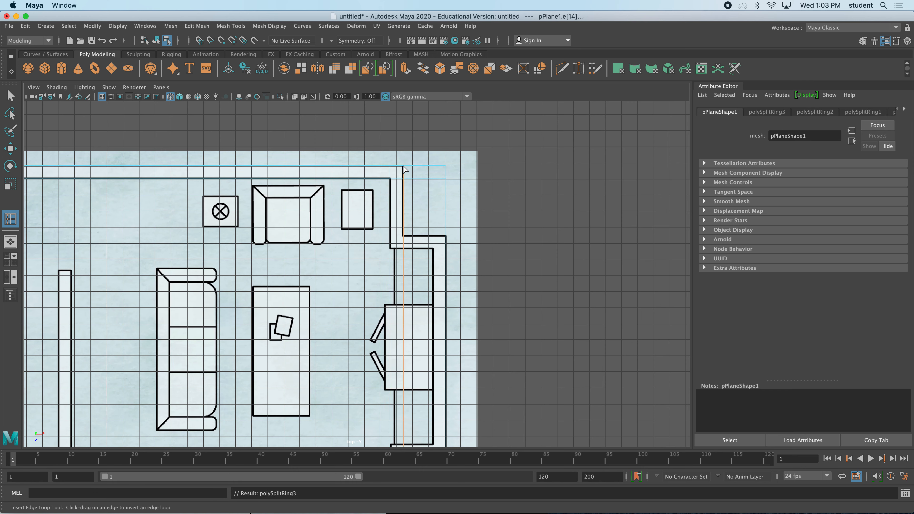
# Step: Insert two horizontal edge loops along the outer and inner lines of the upper alcove wall
pyautogui.moveTo(447, 239); pyautogui.dragTo(448, 239)
pyautogui.moveTo(388, 247); pyautogui.dragTo(385, 245)
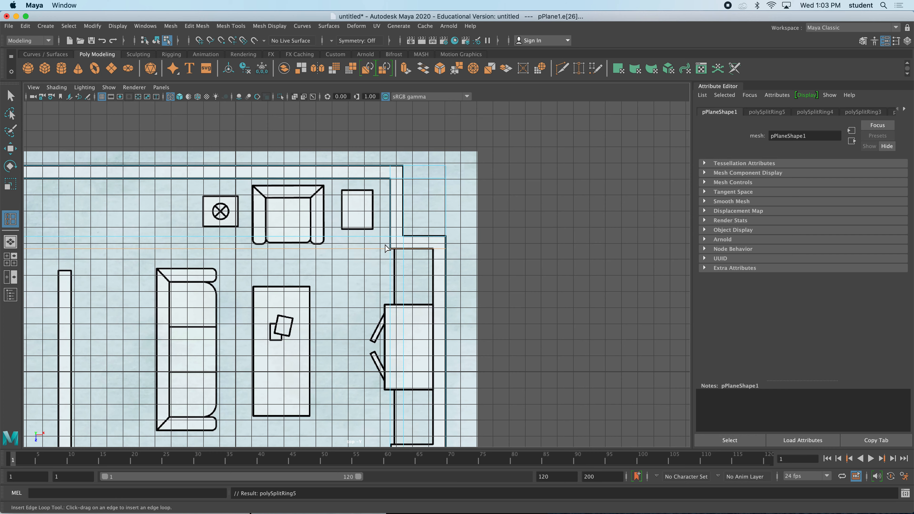
# Step: Insert a vertical edge loop along the inner line of the alcove's far right wall
pyautogui.keyDown('alt'); pyautogui.moveTo(369, 273); pyautogui.dragTo(344, 196, button='middle'); pyautogui.keyUp('alt')
pyautogui.keyDown('alt'); pyautogui.moveTo(411, 242); pyautogui.dragTo(409, 207, button='middle'); pyautogui.keyUp('alt')
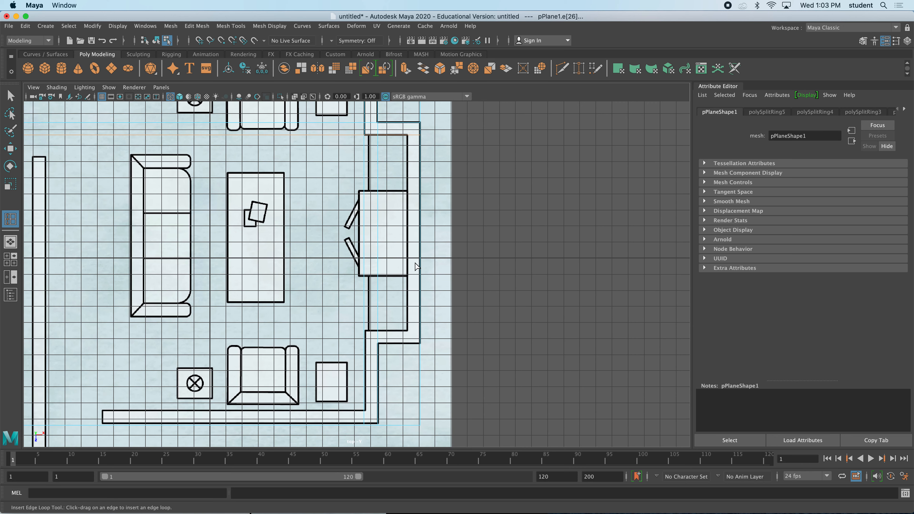
pyautogui.click(408, 297)
pyautogui.keyDown('alt'); pyautogui.moveTo(412, 404); pyautogui.dragTo(417, 353, button='middle'); pyautogui.keyUp('alt')
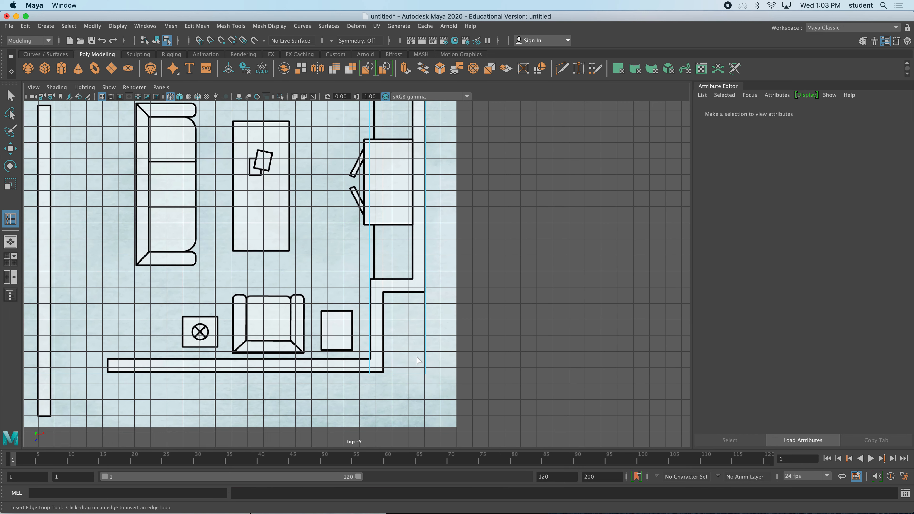
pyautogui.click(413, 374)
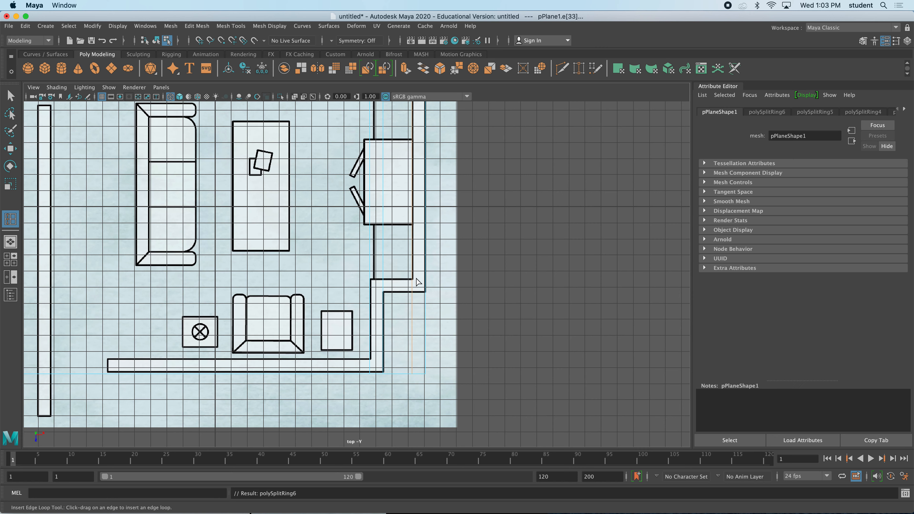
# Step: Insert two horizontal edge loops along the inner and outer lines of the lower alcove wall
pyautogui.click(426, 279)
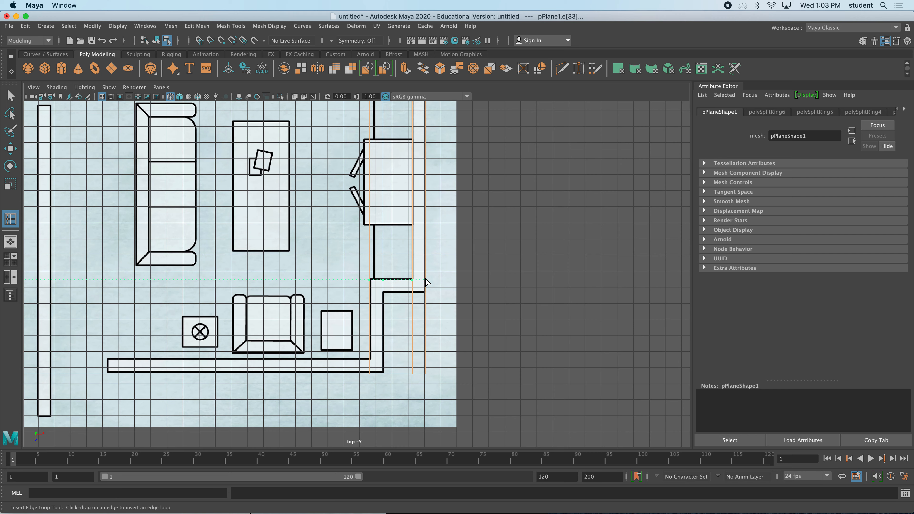
pyautogui.click(427, 292)
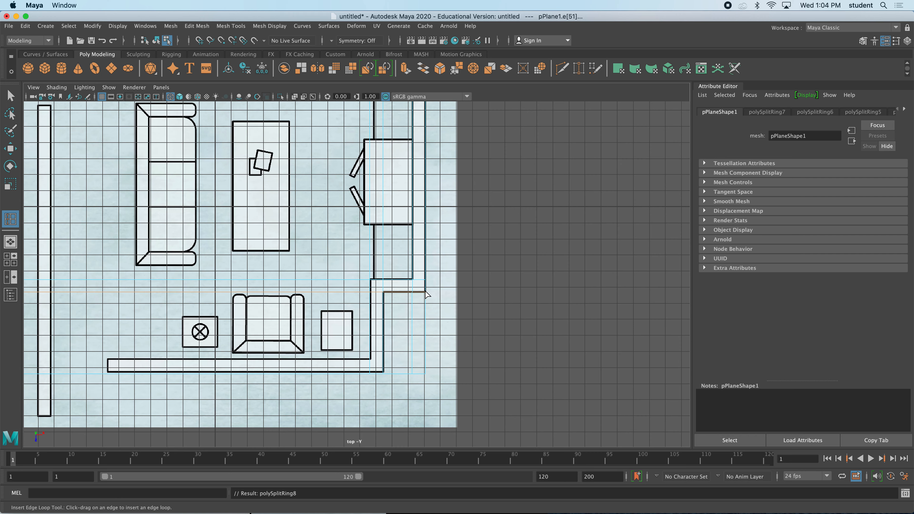
pyautogui.keyDown('alt'); pyautogui.moveTo(353, 318); pyautogui.dragTo(389, 278, button='middle'); pyautogui.keyUp('alt')
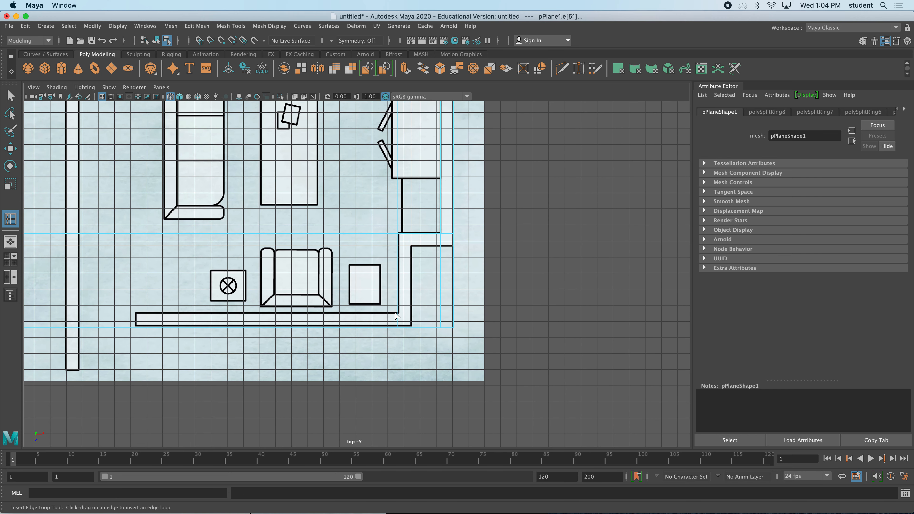
# Step: Insert a horizontal edge loop along the lower wall's inner line and a vertical edge loop at that wall's left end
pyautogui.click(454, 316)
pyautogui.keyDown('alt'); pyautogui.moveTo(205, 313); pyautogui.dragTo(288, 320, button='middle'); pyautogui.keyUp('alt')
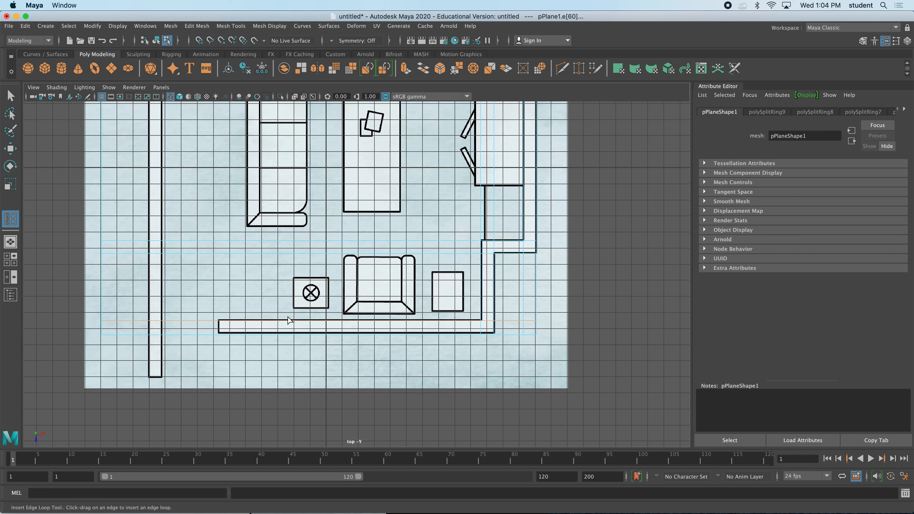
pyautogui.click(220, 335)
pyautogui.keyDown('alt'); pyautogui.moveTo(254, 248); pyautogui.dragTo(251, 265, button='middle'); pyautogui.keyUp('alt')
pyautogui.keyDown('alt'); pyautogui.moveTo(432, 308); pyautogui.dragTo(389, 334, button='middle'); pyautogui.keyUp('alt')
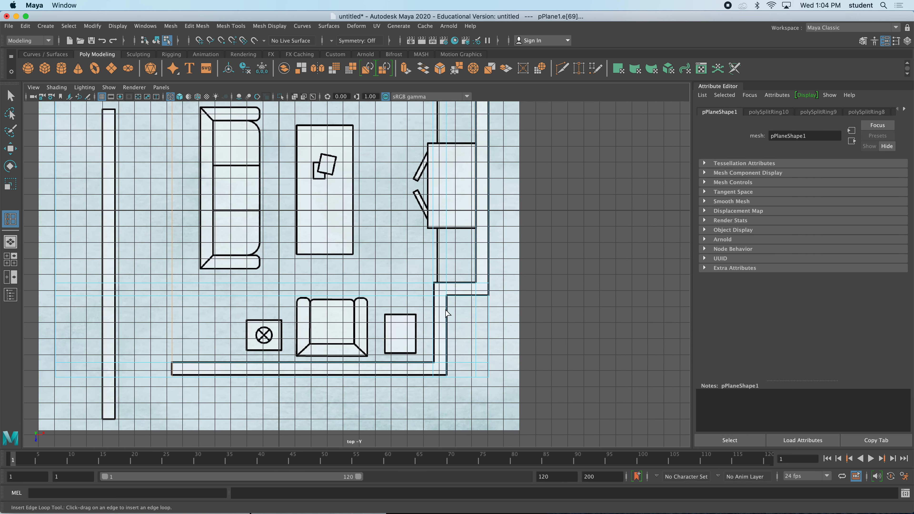
pyautogui.keyDown('alt'); pyautogui.moveTo(466, 205); pyautogui.dragTo(446, 339, button='middle'); pyautogui.keyUp('alt')
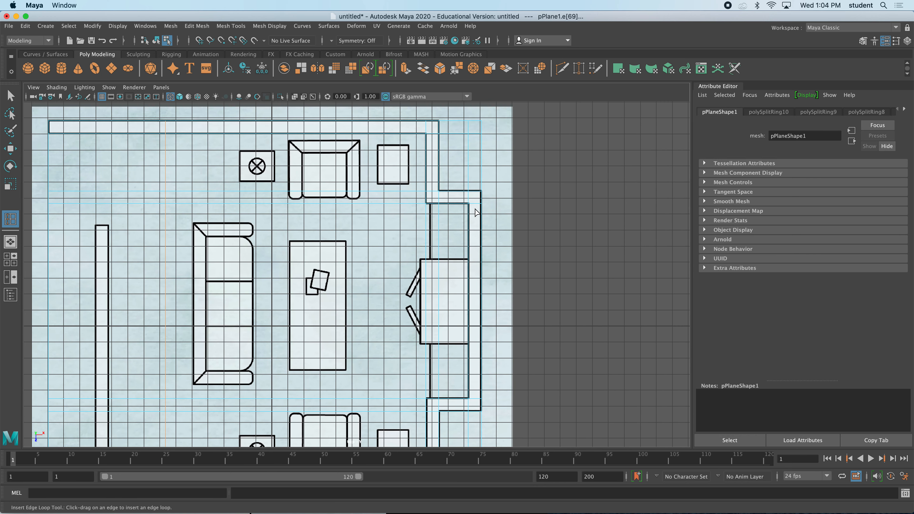
pyautogui.keyDown('alt'); pyautogui.moveTo(284, 156); pyautogui.dragTo(394, 156, button='middle'); pyautogui.keyUp('alt')
pyautogui.keyDown('alt'); pyautogui.moveTo(325, 195); pyautogui.dragTo(273, 165, button='middle'); pyautogui.keyUp('alt')
# Step: Show the plane shaded in the perspective view and leave the Insert Edge Loop tool for the Select tool
pyautogui.press('space')
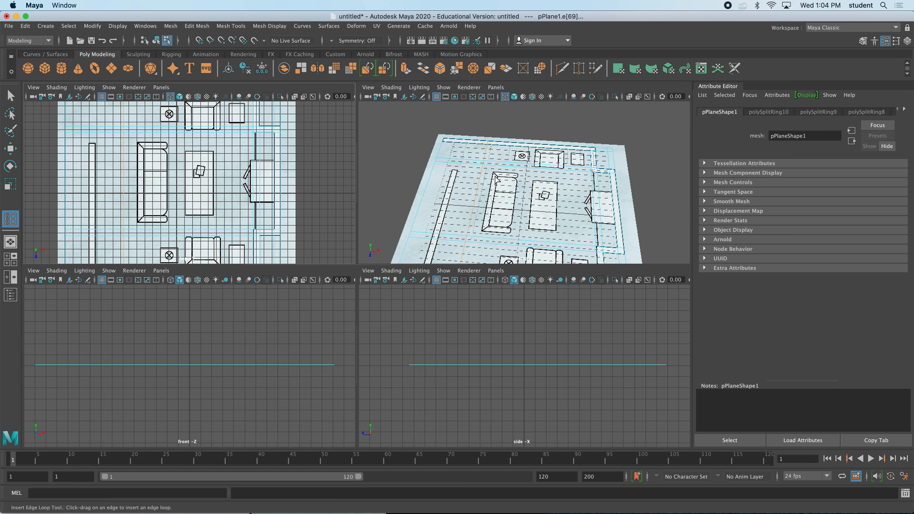
pyautogui.press('space')
pyautogui.press('5')
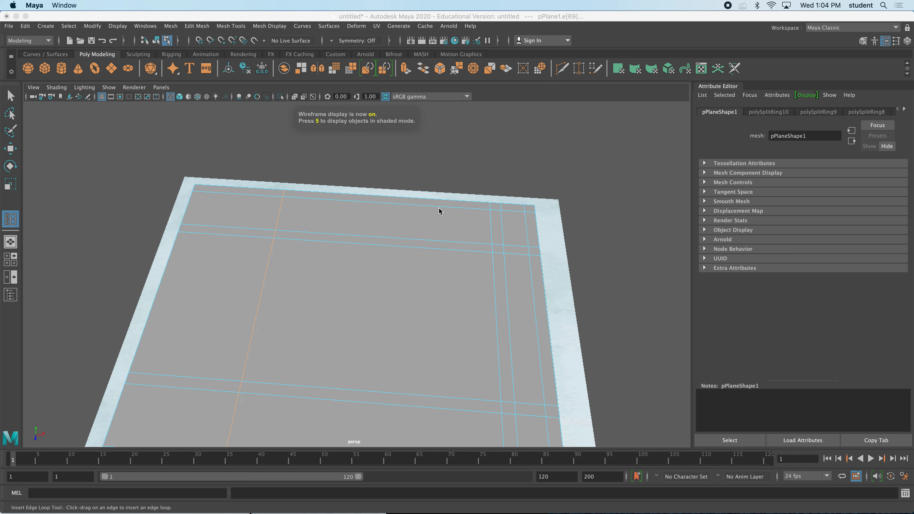
pyautogui.moveTo(532, 243)
pyautogui.keyDown('alt'); pyautogui.mouseDown()
pyautogui.moveTo(500, 266)
pyautogui.moveTo(547, 243)
pyautogui.moveTo(477, 255)
pyautogui.moveTo(471, 229)
pyautogui.moveTo(466, 245)
pyautogui.mouseUp(); pyautogui.keyUp('alt')
pyautogui.press('q')
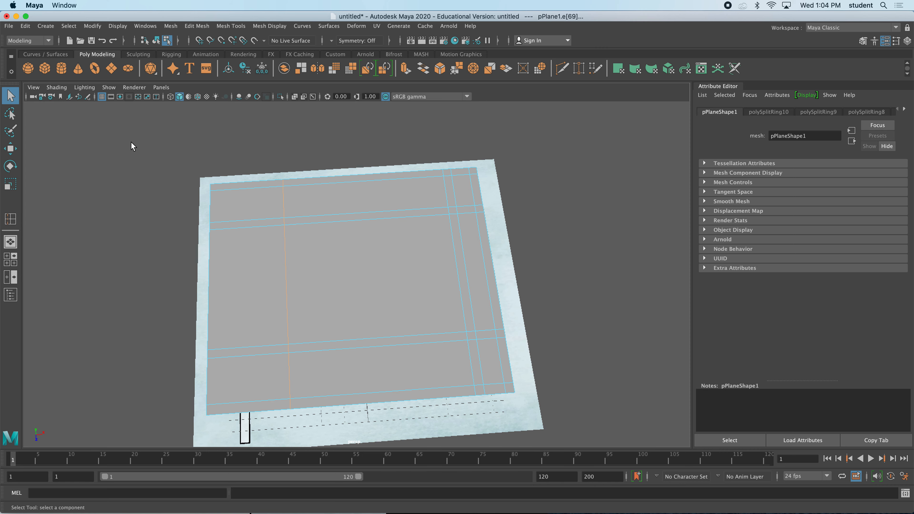
# Step: Select the cut plane as a whole object and move it straight up, well above the floor plan image
pyautogui.moveTo(359, 189); pyautogui.dragTo(363, 215, button='right')
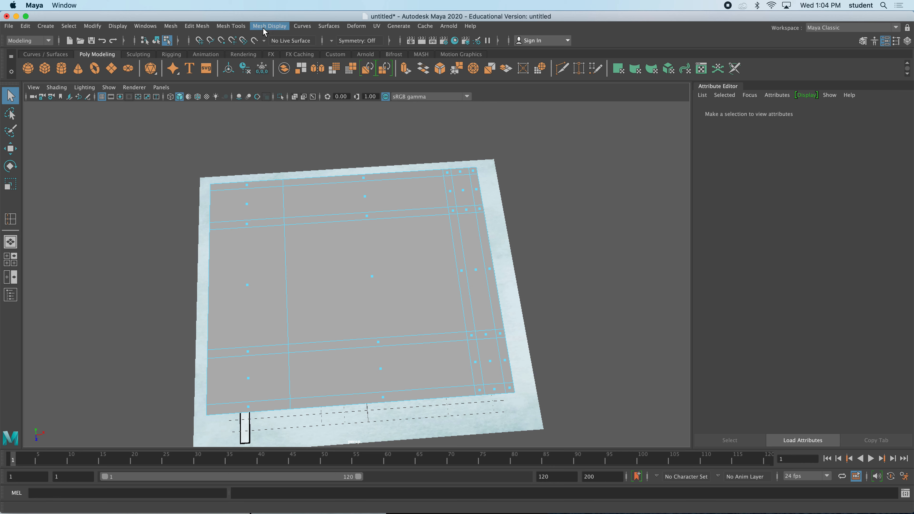
pyautogui.moveTo(261, 228)
pyautogui.keyDown('alt'); pyautogui.mouseDown()
pyautogui.moveTo(263, 189)
pyautogui.moveTo(272, 216)
pyautogui.mouseUp(); pyautogui.keyUp('alt')
pyautogui.click(10, 148)
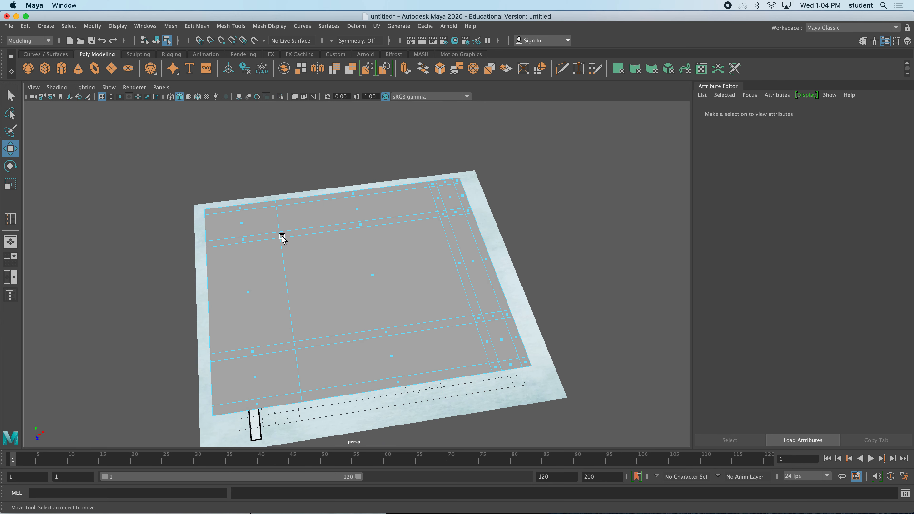
pyautogui.moveTo(322, 235); pyautogui.dragTo(348, 232, button='right')
pyautogui.moveTo(353, 250); pyautogui.dragTo(352, 137)
pyautogui.keyDown('alt'); pyautogui.moveTo(334, 213); pyautogui.dragTo(371, 245); pyautogui.keyUp('alt')
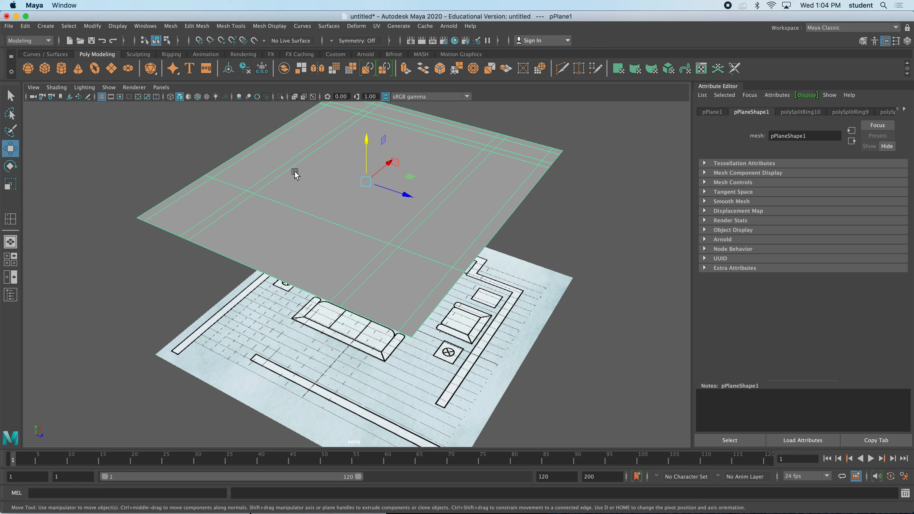
# Step: In face mode, delete the floor faces next to the long upper wall and the large faces in the room's center
pyautogui.moveTo(298, 172); pyautogui.dragTo(271, 213, button='right')
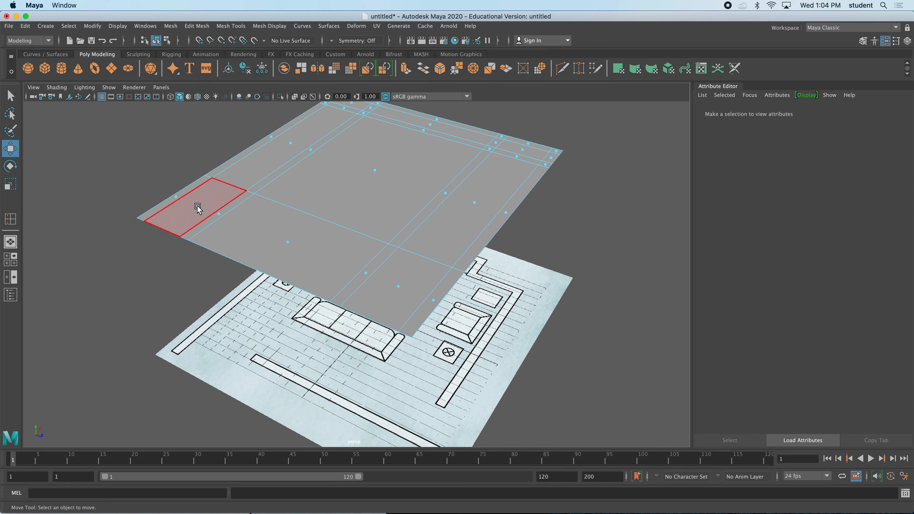
pyautogui.click(198, 208)
pyautogui.press('Delete')
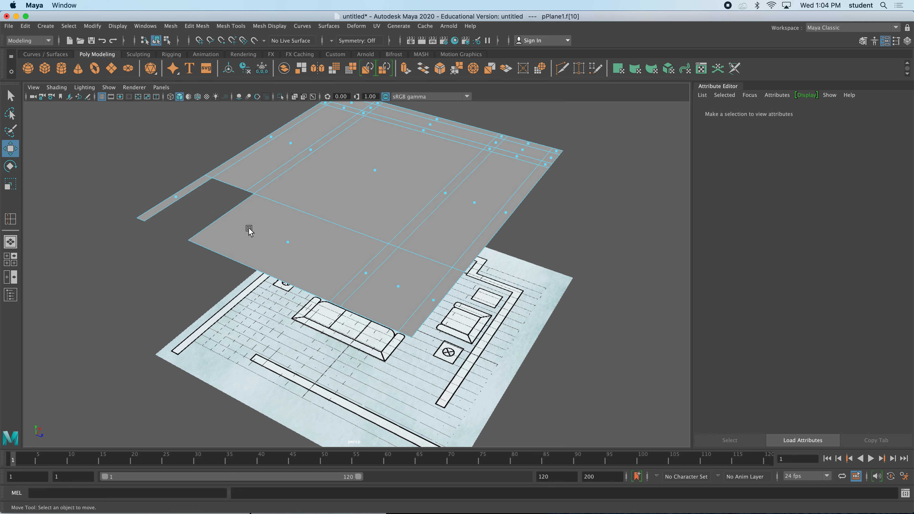
pyautogui.click(286, 244)
pyautogui.press('Delete')
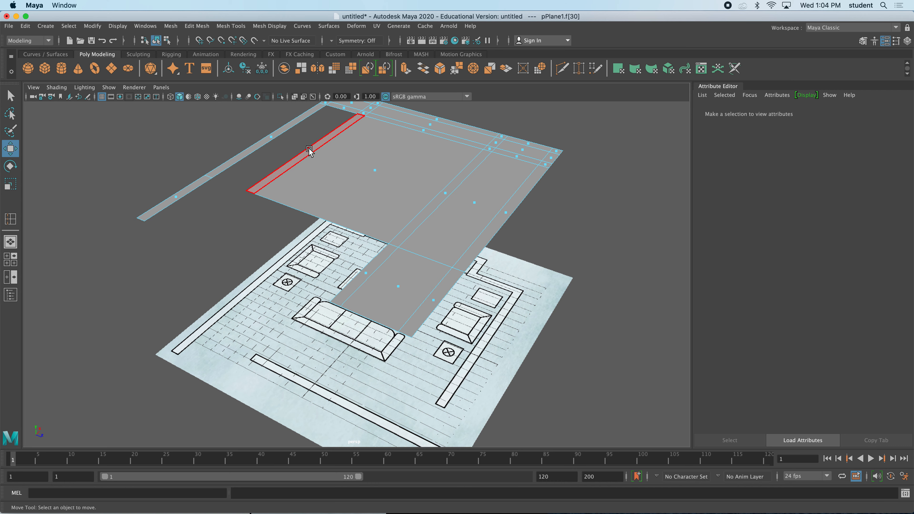
pyautogui.click(309, 151)
pyautogui.press('Delete')
pyautogui.click(378, 171)
pyautogui.press('Delete')
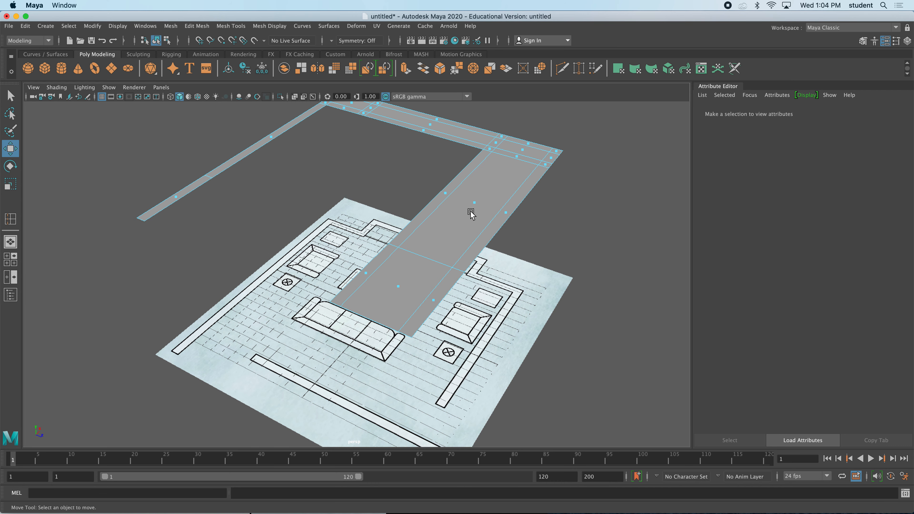
# Step: Delete the remaining floor faces next to the lower wall and the excess strip beyond that wall's open end
pyautogui.click(473, 199)
pyautogui.press('Delete')
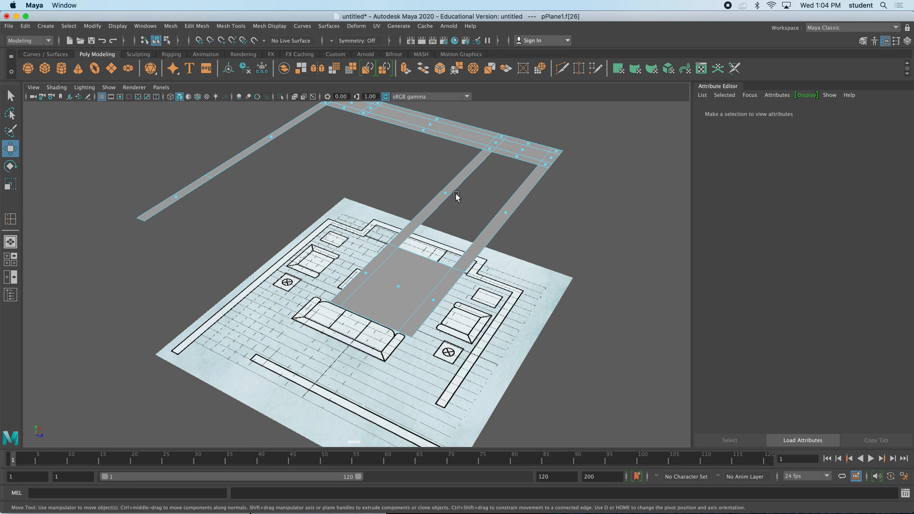
pyautogui.click(436, 212)
pyautogui.press('Delete')
pyautogui.click(402, 286)
pyautogui.press('Delete')
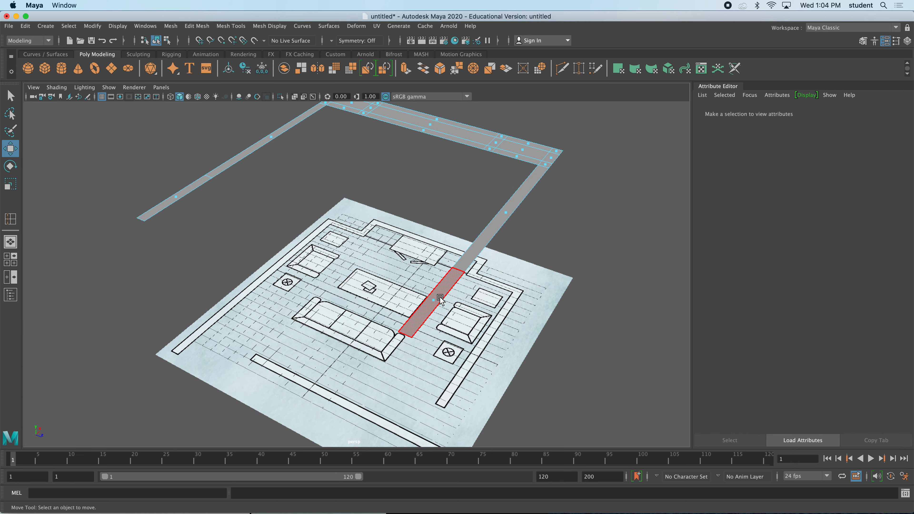
pyautogui.click(433, 301)
pyautogui.press('Delete')
# Step: Delete the middle and outer faces outside the room between the lower wall and the alcove's lower wall
pyautogui.keyDown('alt'); pyautogui.moveTo(486, 253); pyautogui.dragTo(440, 268); pyautogui.keyUp('alt')
pyautogui.keyDown('alt'); pyautogui.moveTo(440, 268); pyautogui.dragTo(435, 266, button='middle'); pyautogui.keyUp('alt')
pyautogui.keyDown('alt'); pyautogui.moveTo(434, 267); pyautogui.dragTo(441, 249); pyautogui.keyUp('alt')
pyautogui.press('Delete')
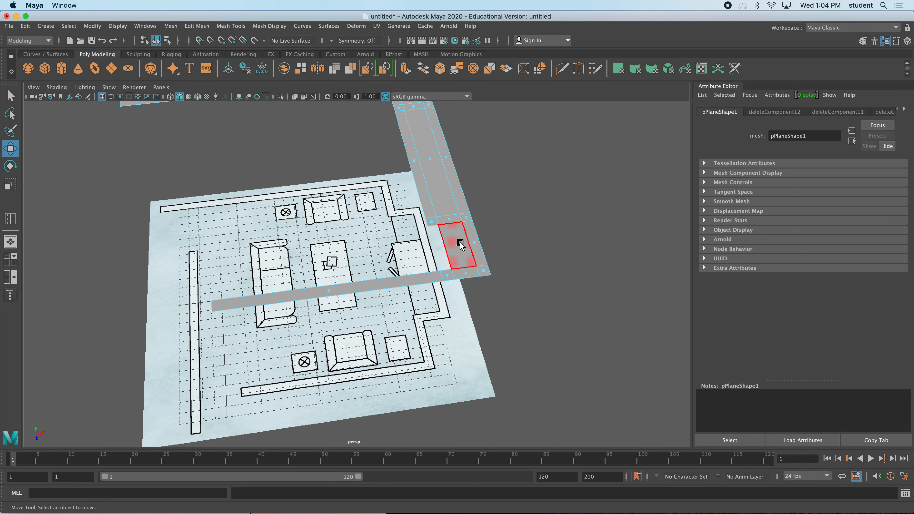
pyautogui.press('super+z')
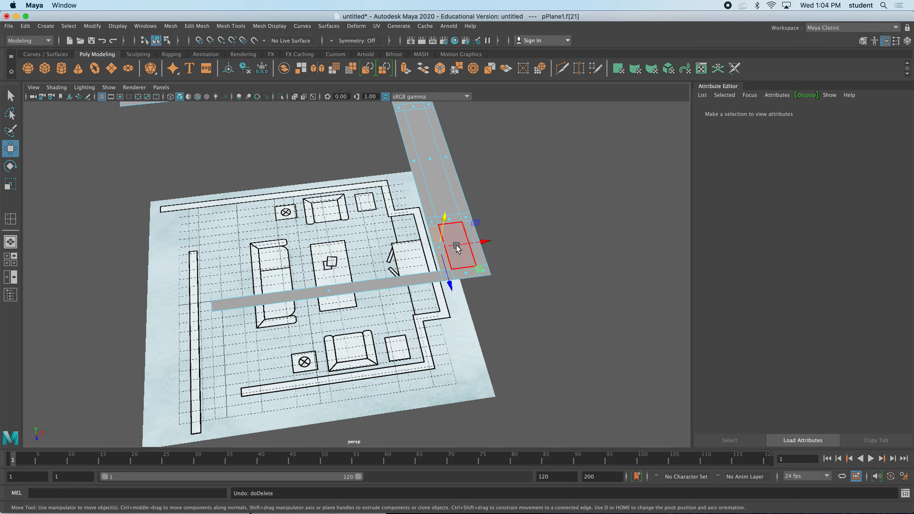
pyautogui.click(496, 239)
pyautogui.click(477, 247)
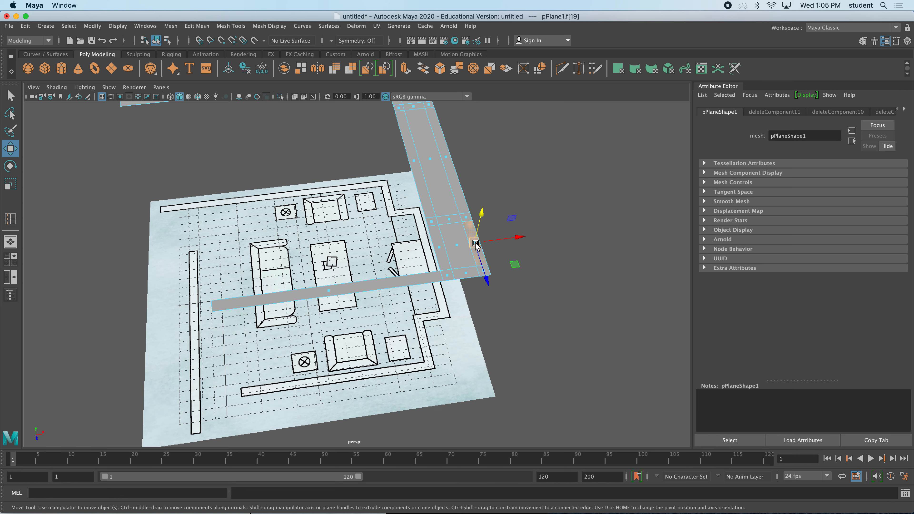
pyautogui.press('Delete')
pyautogui.click(460, 248)
pyautogui.press('Delete')
pyautogui.press('Delete')
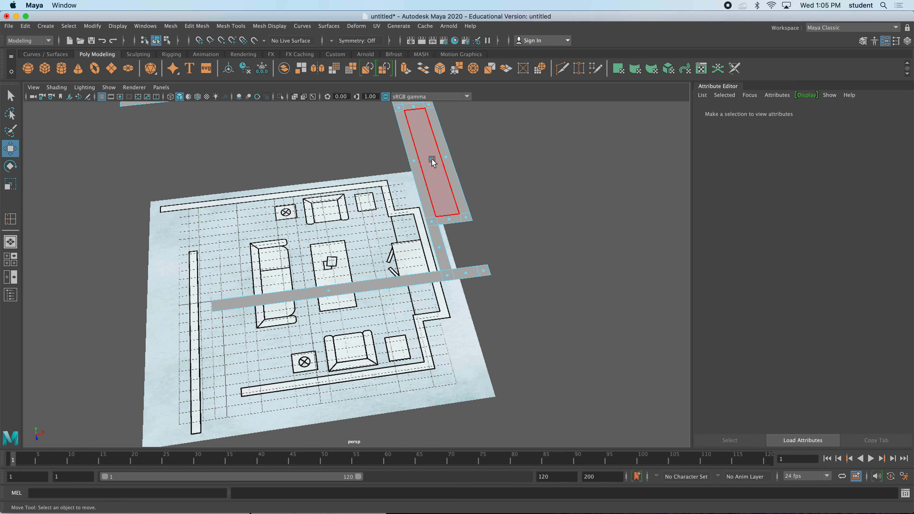
# Step: Delete the two faces inside the alcove, keeping the outer strip for its far right wall
pyautogui.click(432, 160)
pyautogui.press('Delete')
pyautogui.click(415, 160)
pyautogui.press('Delete')
# Step: Delete the leftover faces outside the alcove's corners and the excess pieces at the right ends of the upper and lower walls
pyautogui.keyDown('alt'); pyautogui.moveTo(491, 186); pyautogui.dragTo(560, 311, button='middle'); pyautogui.keyUp('alt')
pyautogui.click(515, 352)
pyautogui.press('Delete')
pyautogui.click(488, 205)
pyautogui.press('Delete')
pyautogui.press('Delete')
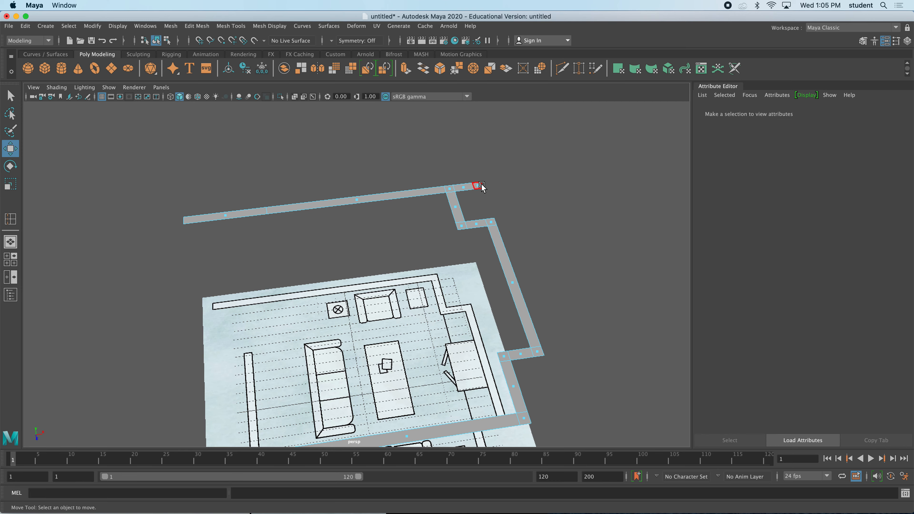
pyautogui.click(478, 186)
pyautogui.press('Delete')
pyautogui.click(464, 188)
pyautogui.press('Delete')
# Step: Select all the remaining wall faces and extrude them upward about 12.14 units
pyautogui.keyDown('alt'); pyautogui.moveTo(481, 237); pyautogui.dragTo(499, 252); pyautogui.keyUp('alt')
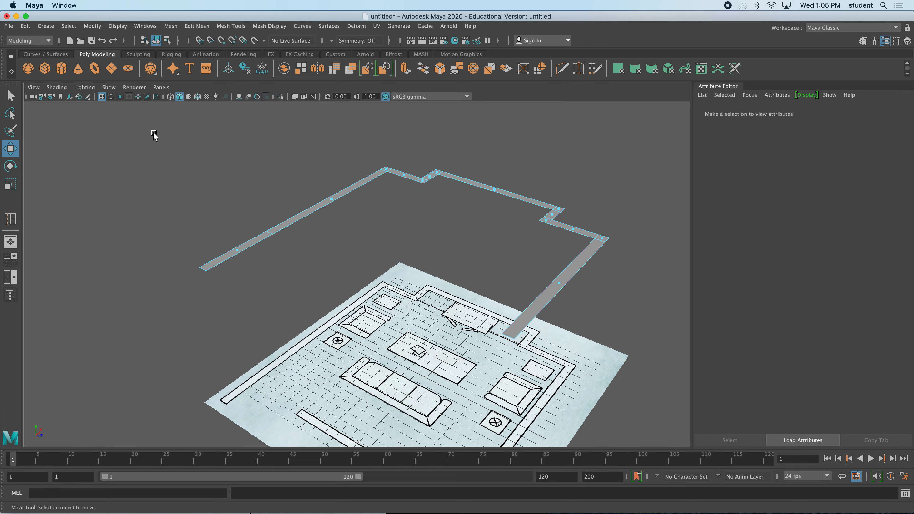
pyautogui.moveTo(155, 133); pyautogui.dragTo(517, 316)
pyautogui.moveTo(629, 382); pyautogui.dragTo(629, 382)
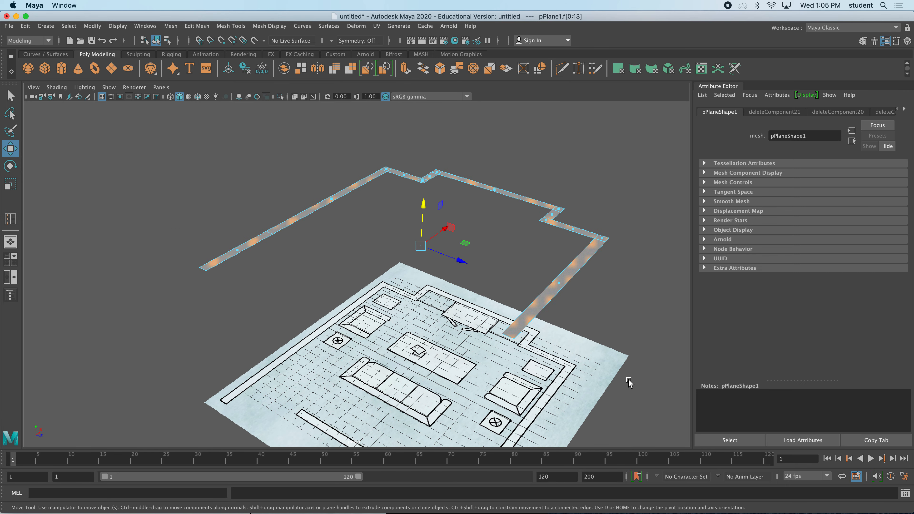
pyautogui.click(407, 69)
pyautogui.moveTo(235, 224); pyautogui.dragTo(231, 64)
pyautogui.keyDown('alt'); pyautogui.moveTo(281, 249); pyautogui.dragTo(348, 237); pyautogui.keyUp('alt')
pyautogui.keyDown('alt'); pyautogui.moveTo(348, 240); pyautogui.dragTo(343, 308, button='middle'); pyautogui.keyUp('alt')
pyautogui.keyDown('alt'); pyautogui.moveTo(343, 308); pyautogui.dragTo(233, 270); pyautogui.keyUp('alt')
# Step: Select the extruded walls as a whole object and move them down onto the floor plan image
pyautogui.click(10, 148)
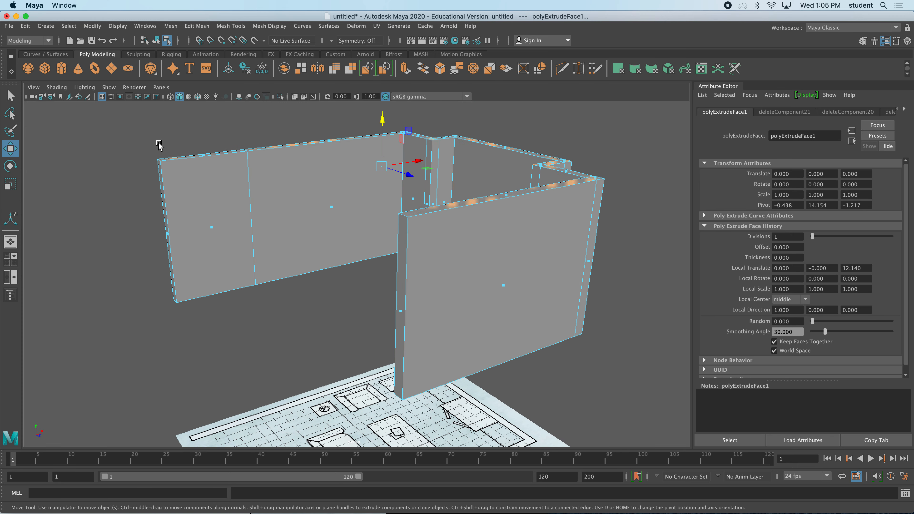
pyautogui.rightClick(304, 157)
pyautogui.click(330, 142)
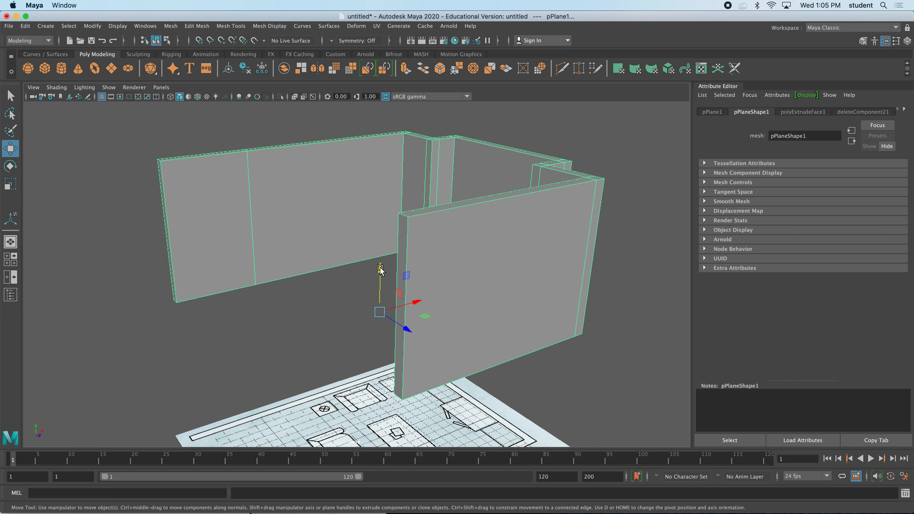
pyautogui.scroll(-8, 380, 270)
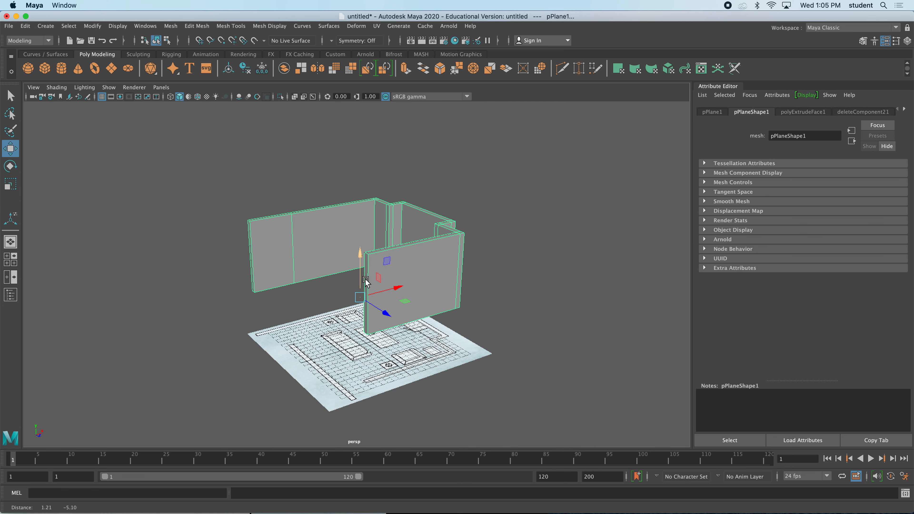
pyautogui.keyDown('alt'); pyautogui.moveTo(366, 282); pyautogui.dragTo(397, 320); pyautogui.keyUp('alt')
pyautogui.scroll(10, 399, 330)
pyautogui.keyDown('alt'); pyautogui.moveTo(401, 333); pyautogui.dragTo(347, 257, button='middle'); pyautogui.keyUp('alt')
pyautogui.keyDown('alt'); pyautogui.moveTo(347, 256); pyautogui.dragTo(342, 280); pyautogui.keyUp('alt')
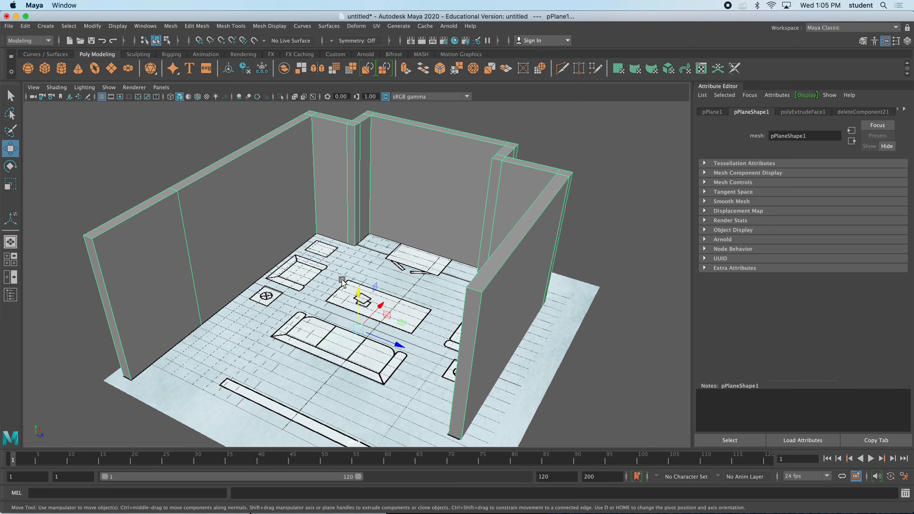
# Step: Examine the walls against the floor plan from several angles and deselect them
pyautogui.keyDown('alt'); pyautogui.moveTo(450, 283); pyautogui.dragTo(276, 219); pyautogui.keyUp('alt')
pyautogui.press('r')
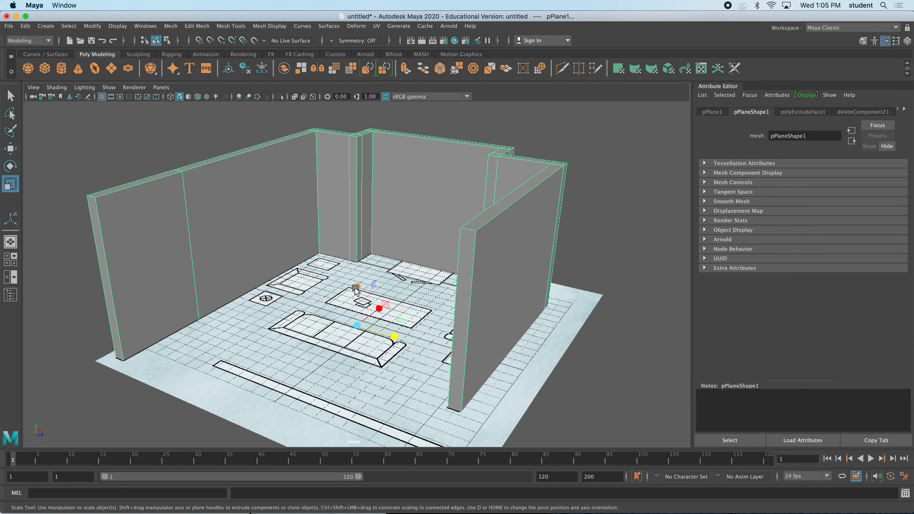
pyautogui.keyDown('alt'); pyautogui.moveTo(356, 293); pyautogui.dragTo(175, 203); pyautogui.keyUp('alt')
pyautogui.click(169, 188)
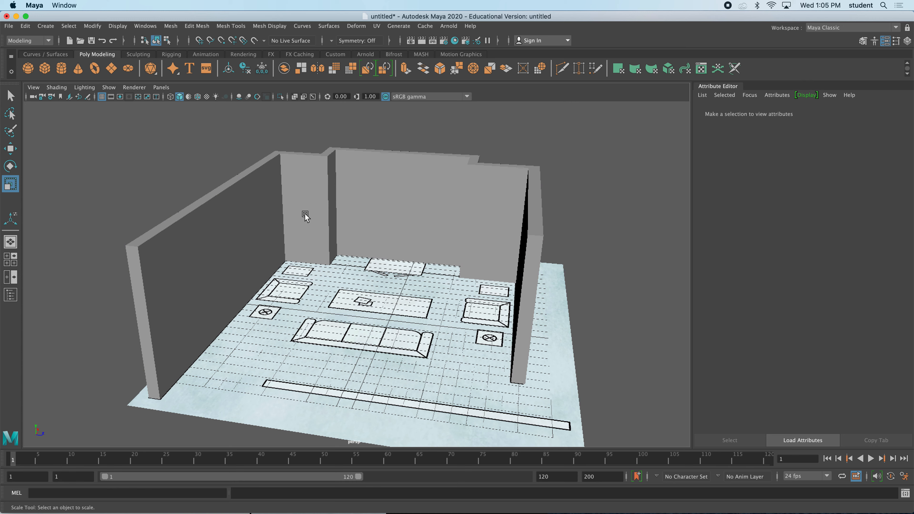